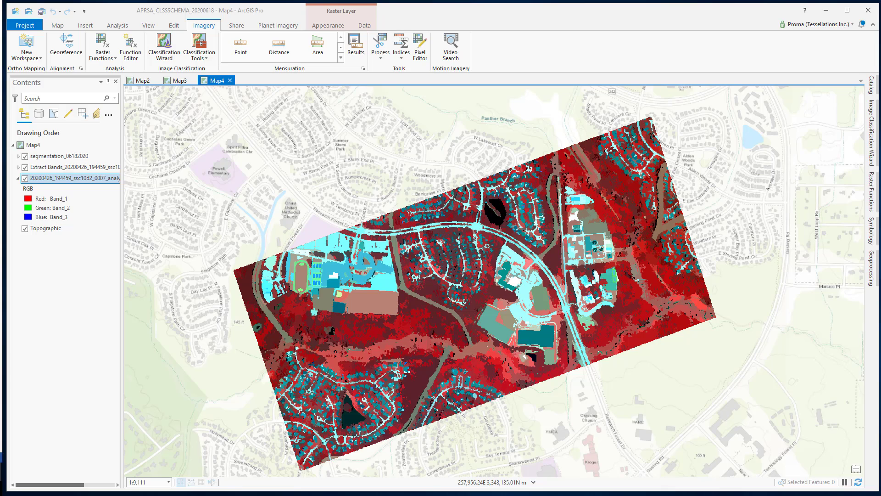
Start a supervised object-based classification with the NLCD2011 schema, segmentation_06182020 and the saved training samples
left_click(161, 50)
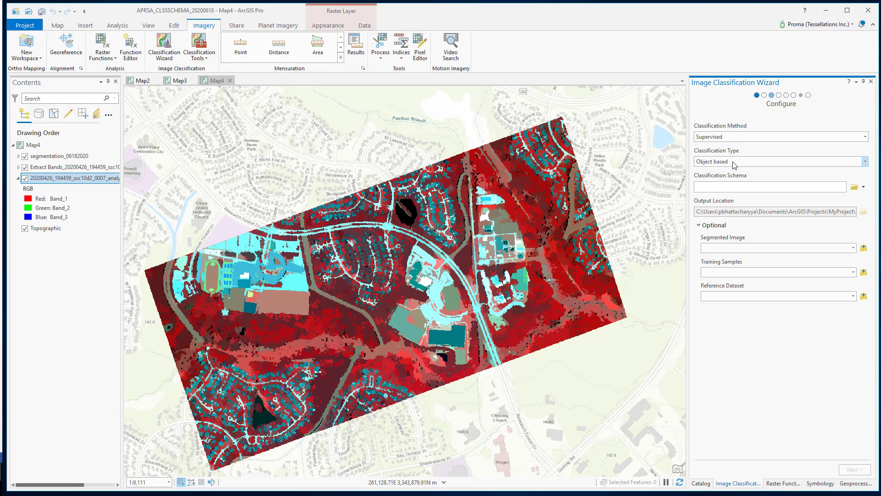
left_click(863, 188)
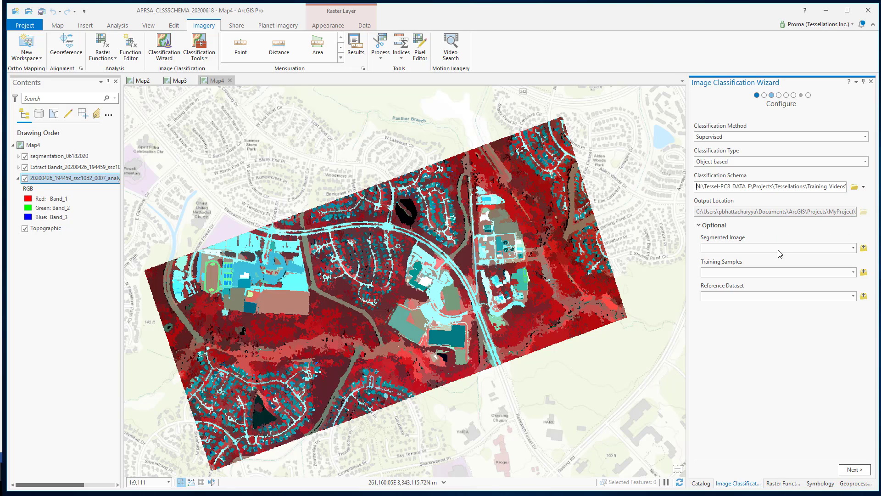
left_click(853, 248)
left_click(821, 257)
left_click(863, 272)
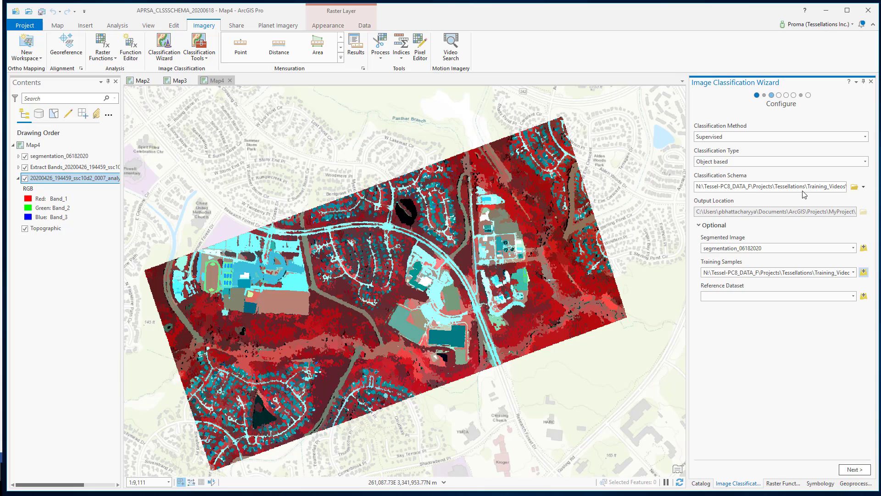
mouse_move(803, 190)
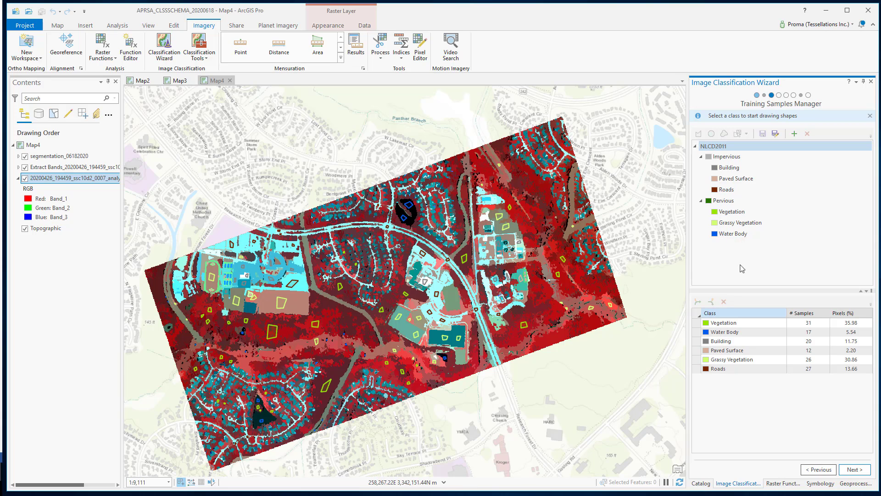
Review the Impervious group's classes: Roads, Building and Paved Surface
left_click(737, 368)
key("Down")
key("Down")
left_click(757, 156)
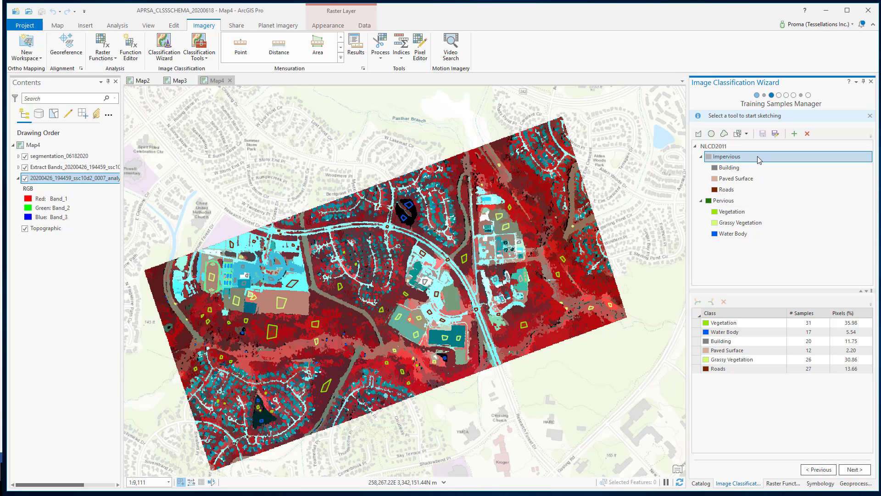
key("Down")
key("Down")
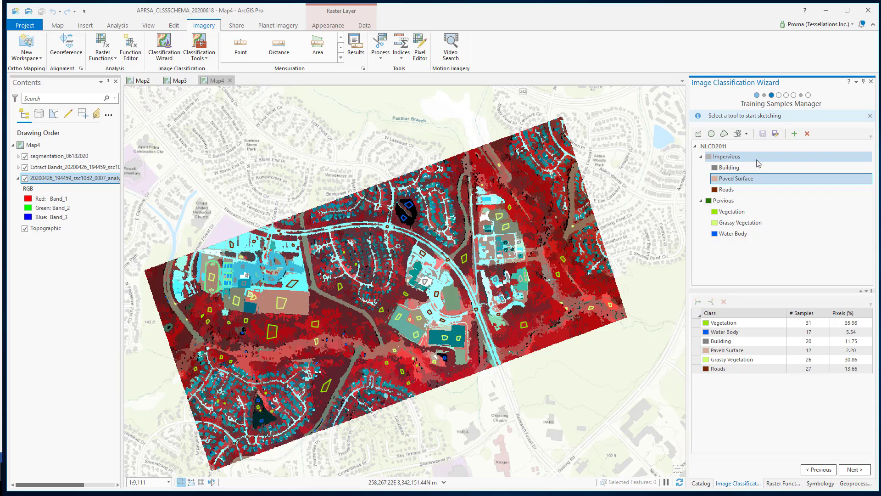
key("Down")
key("Down")
key("Up")
key("Up")
key("Up")
key("Up")
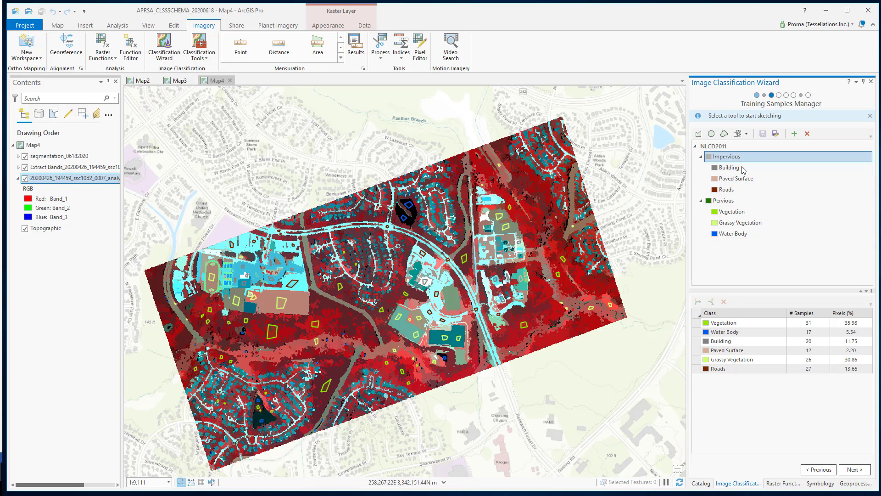
Review the Pervious group's Vegetation, Grassy Vegetation and Water Body classes, then proceed to the Train page
left_click(737, 213)
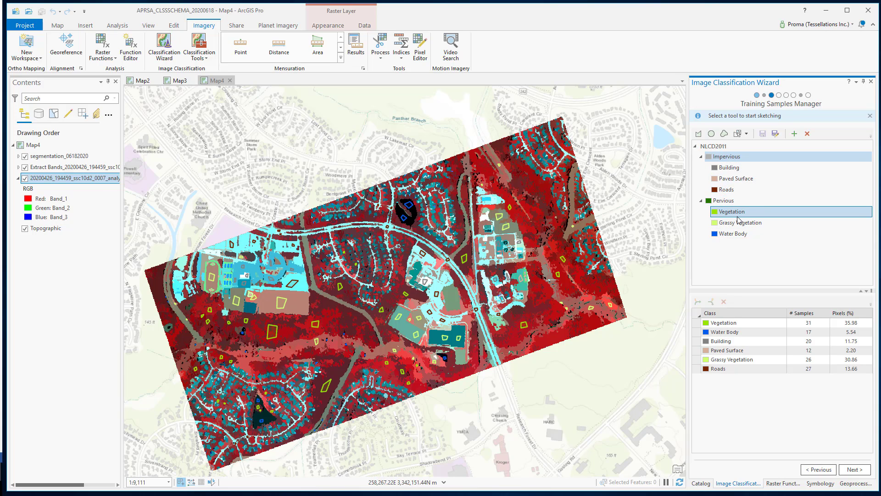
left_click(738, 221)
key("Down")
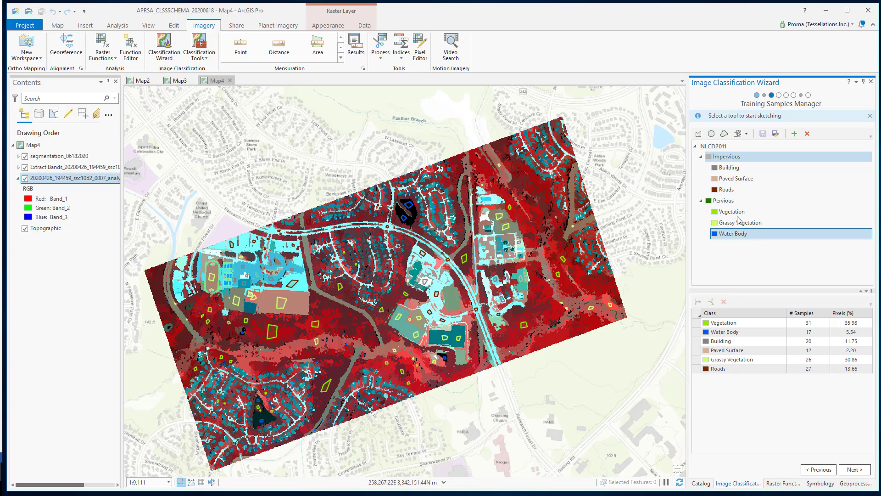
key("Up")
key("Up")
key("Up")
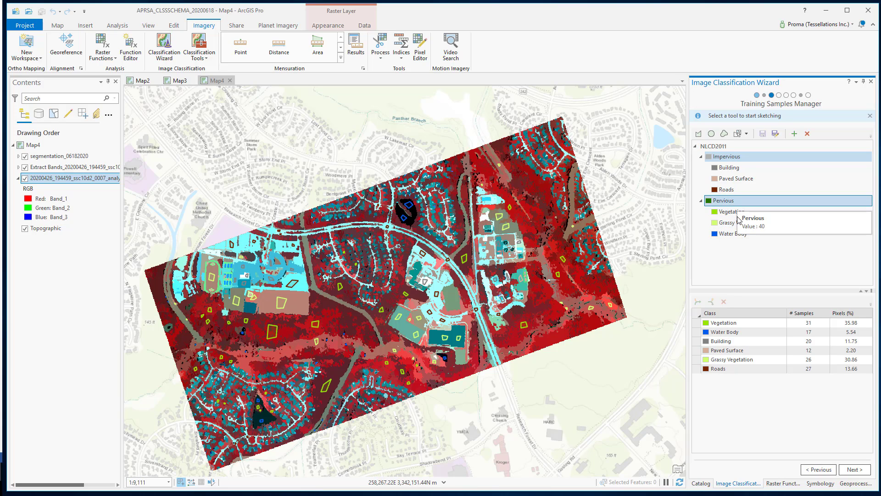
left_click(738, 201, "ctrl")
left_click(854, 470)
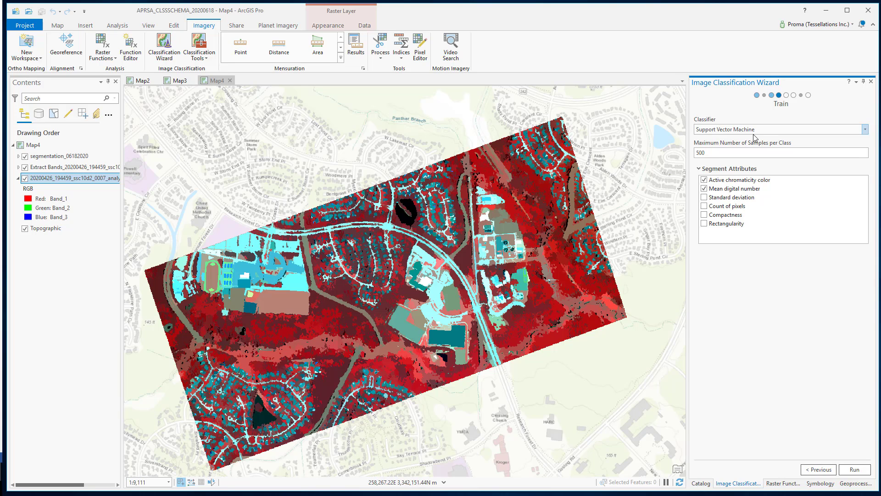
Set maximum samples per class to 0 and train the Support Vector Machine classifier to preview the result
double_click(709, 152)
type("0")
left_click(854, 469)
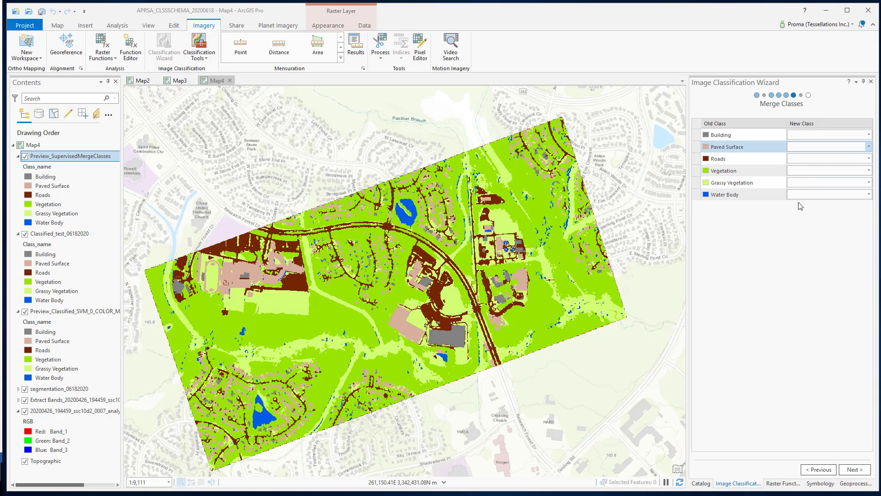
left_click(822, 134)
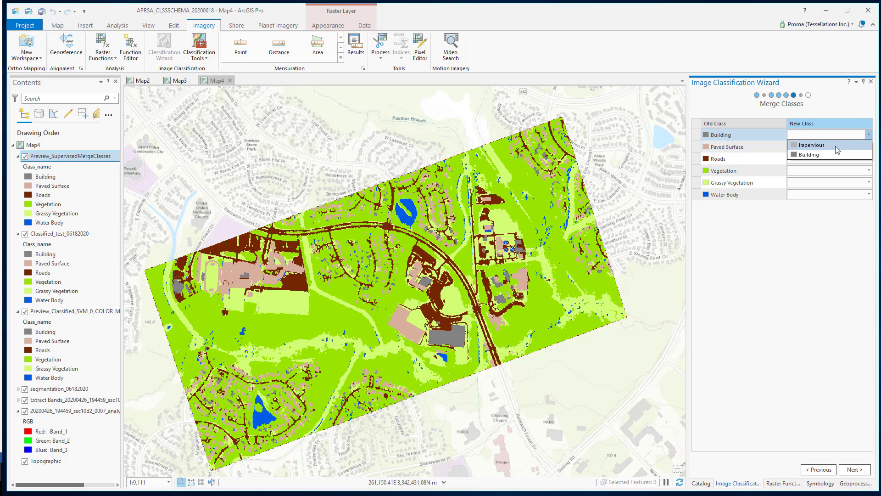
Merge Building, Paved Surface and Roads into the Impervious class
left_click(836, 146)
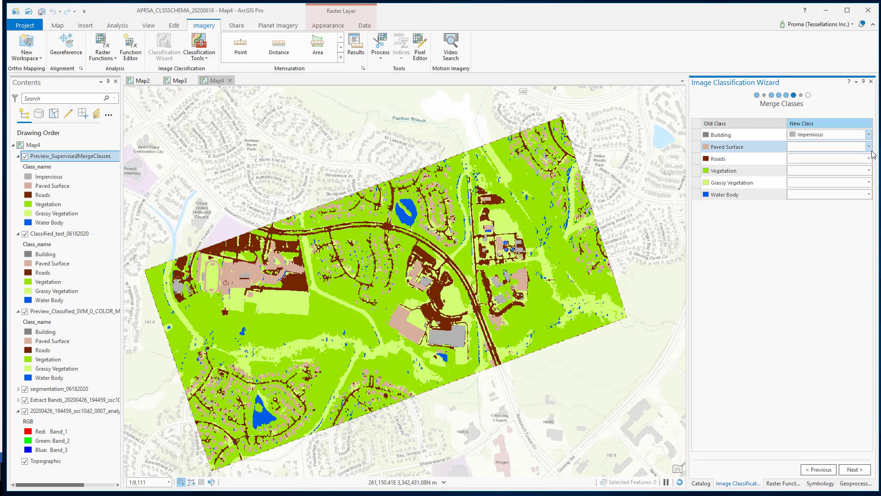
left_click(869, 146)
left_click(843, 158)
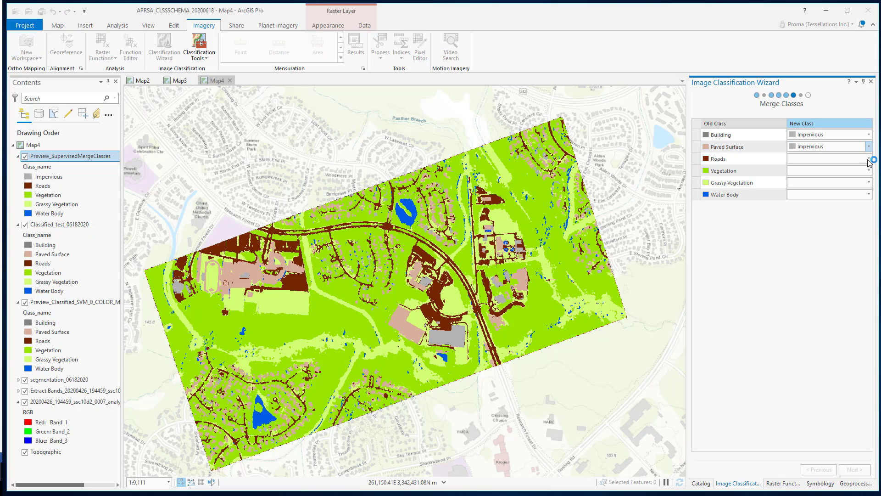
left_click(869, 158)
left_click(856, 169)
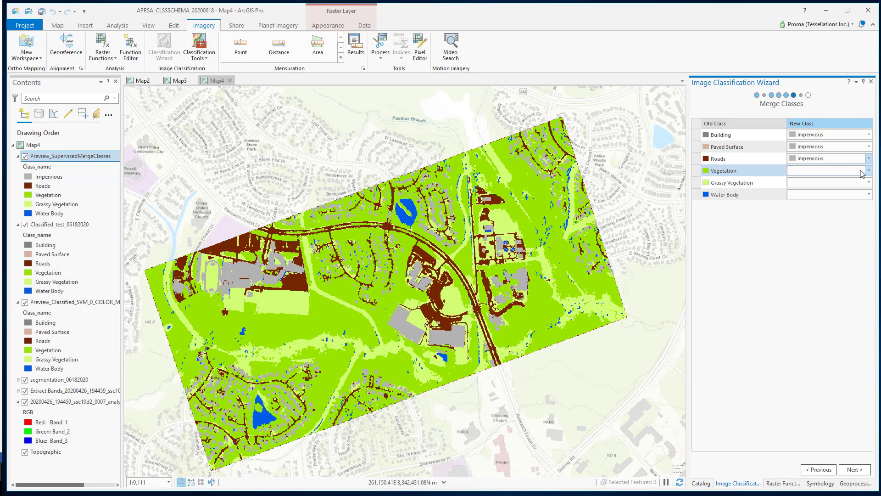
Merge Vegetation, Grassy Vegetation and Water Body into Pervious, then display the original classified layer
left_click(869, 171)
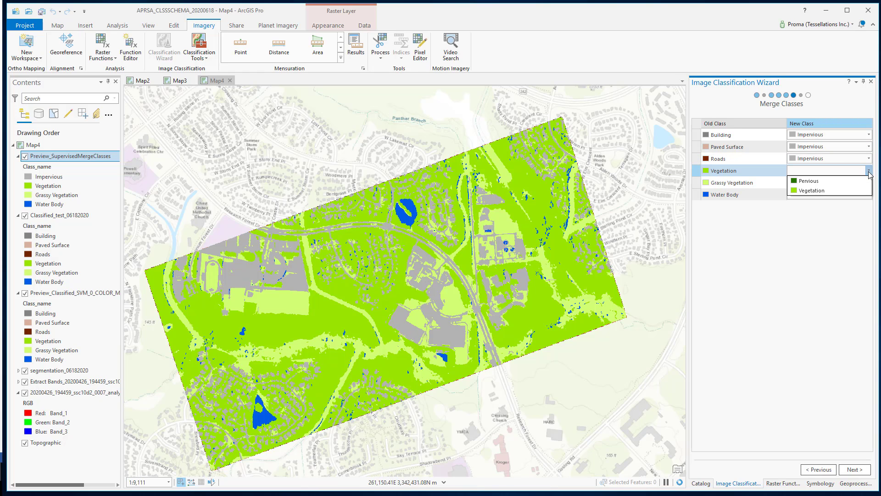
left_click(844, 181)
left_click(869, 182)
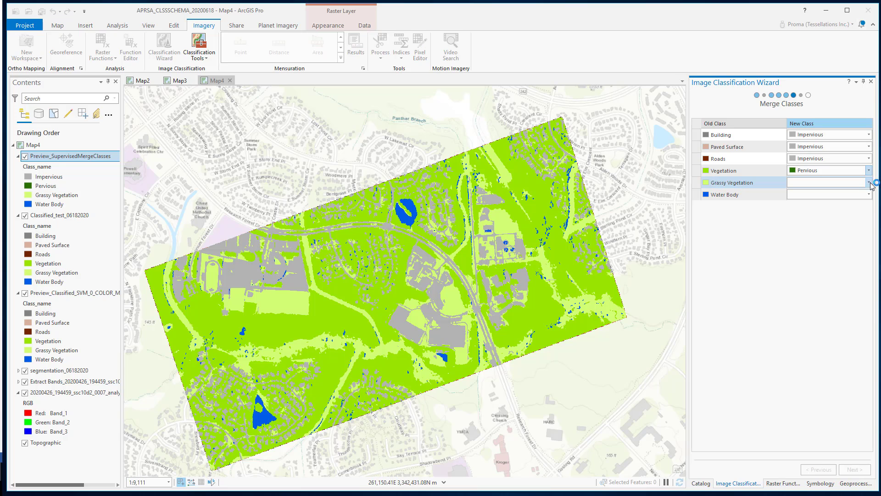
left_click(841, 192)
left_click(867, 195)
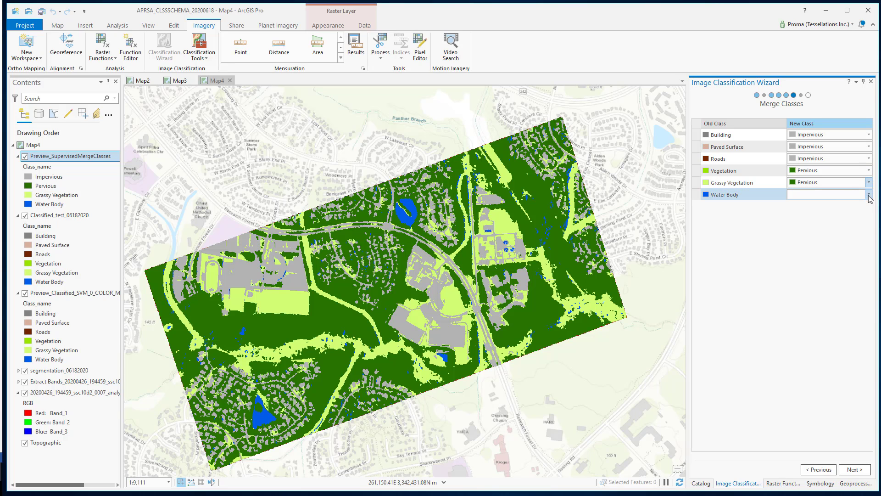
left_click(867, 195)
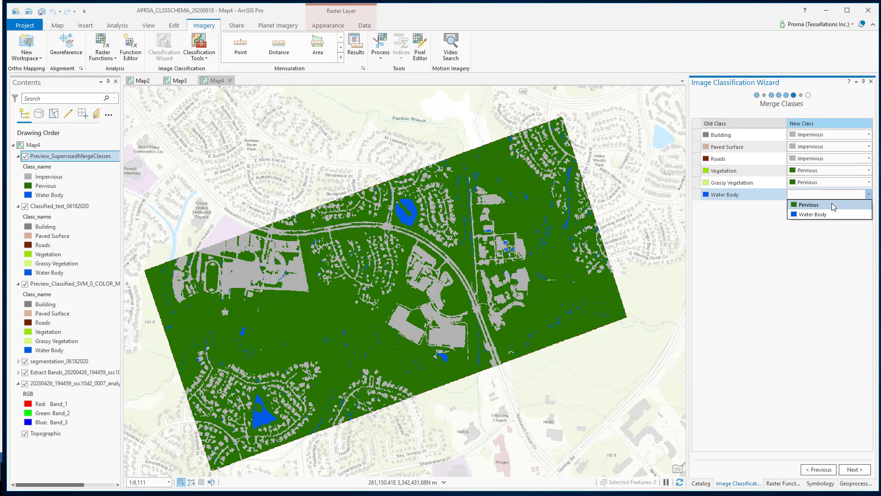
left_click(831, 204)
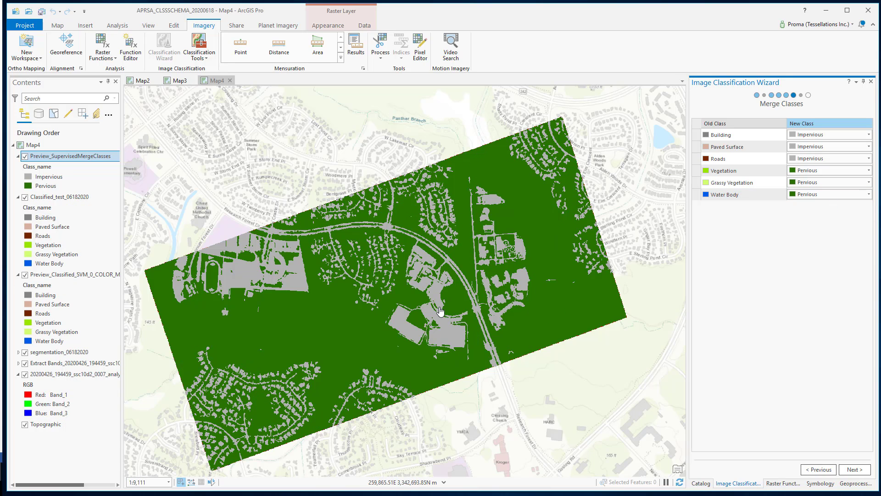
left_click(24, 198)
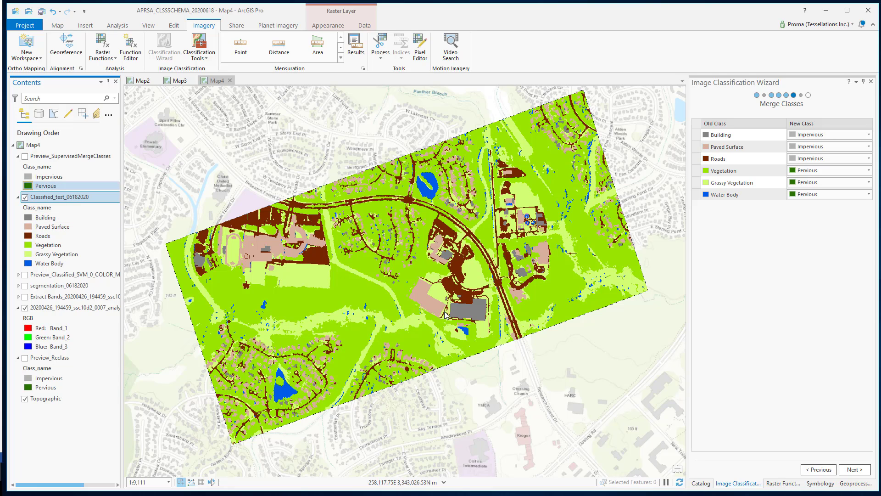
Check the Paved Surface and Building legend entries, then re-enable the Preview_SupervisedMergeClasses layer
left_click(67, 227)
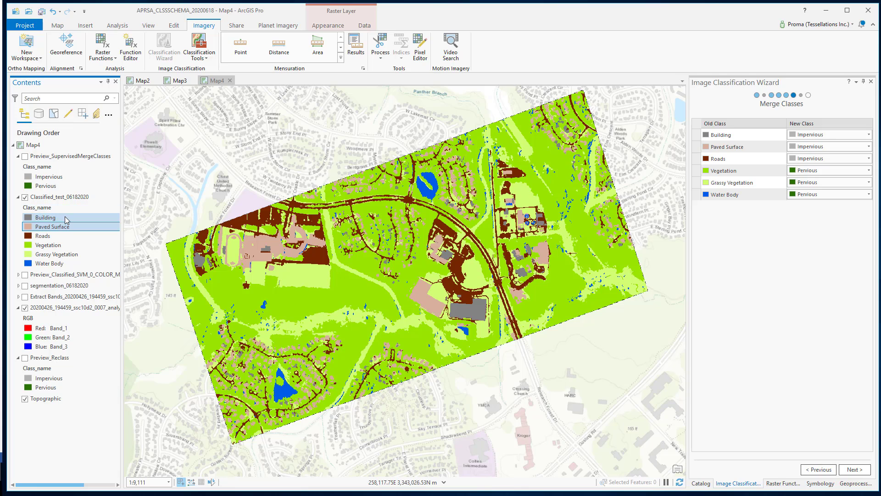
left_click(67, 219)
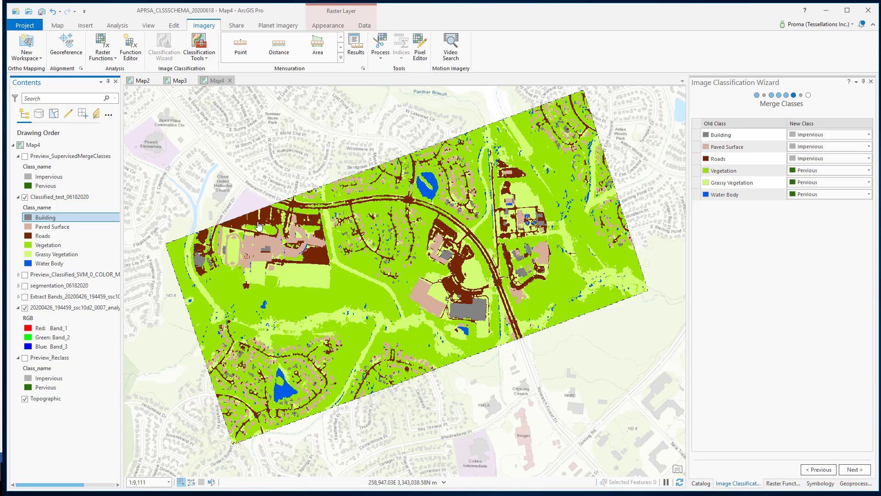
left_click(24, 156)
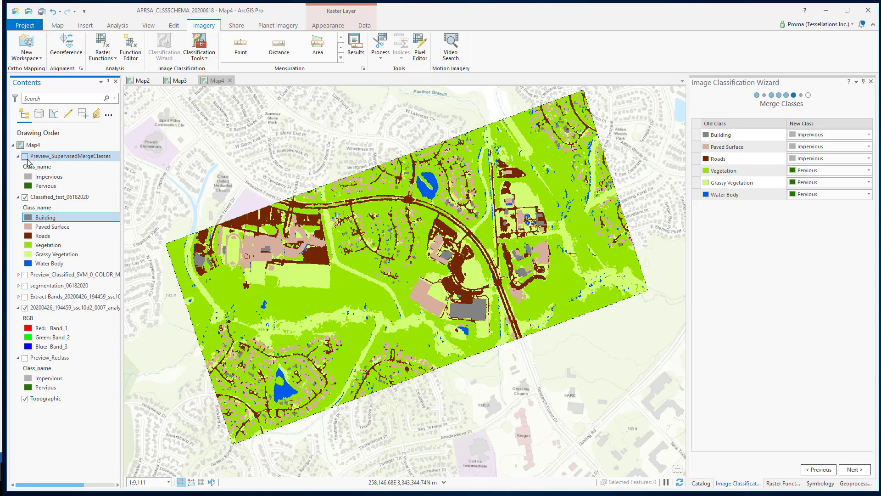